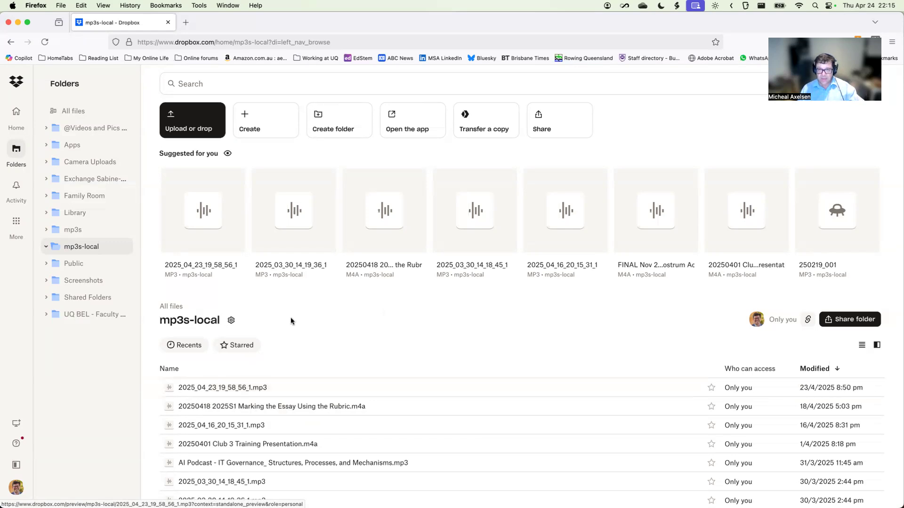
Step: Open the 2025_04_23_19_58_56_1.mp3 recording from the mp3s-local folder and show its transcript
left_click(233, 388)
left_click(234, 388)
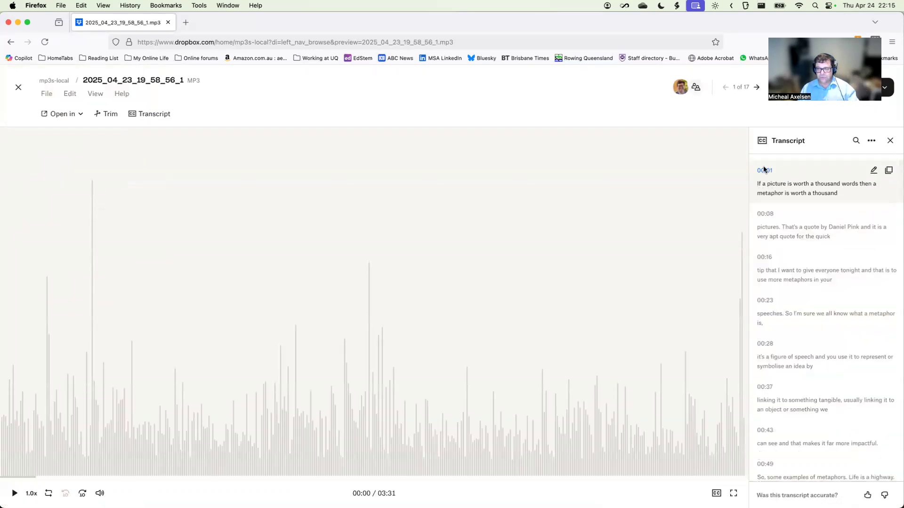
left_click(889, 141)
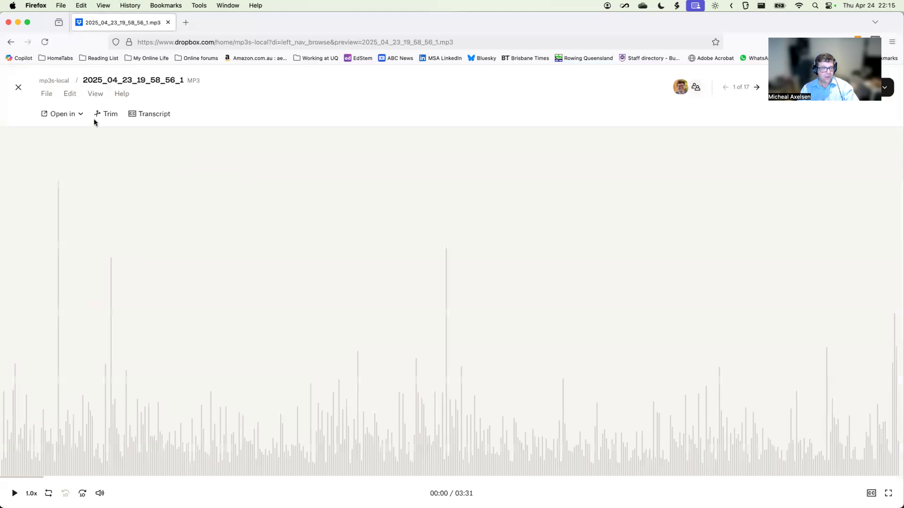
left_click(140, 115)
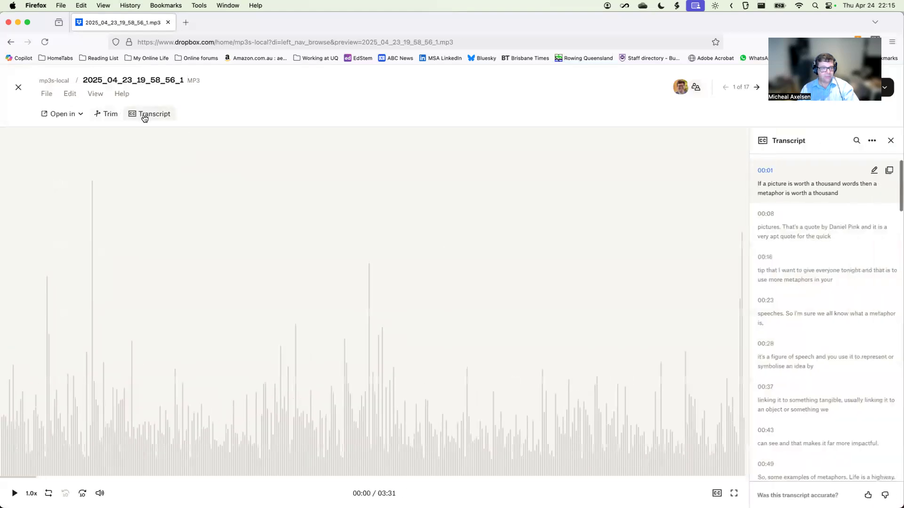
Step: Hide the transcript details of the recording and copy the full transcript
left_click(871, 140)
left_click(872, 141)
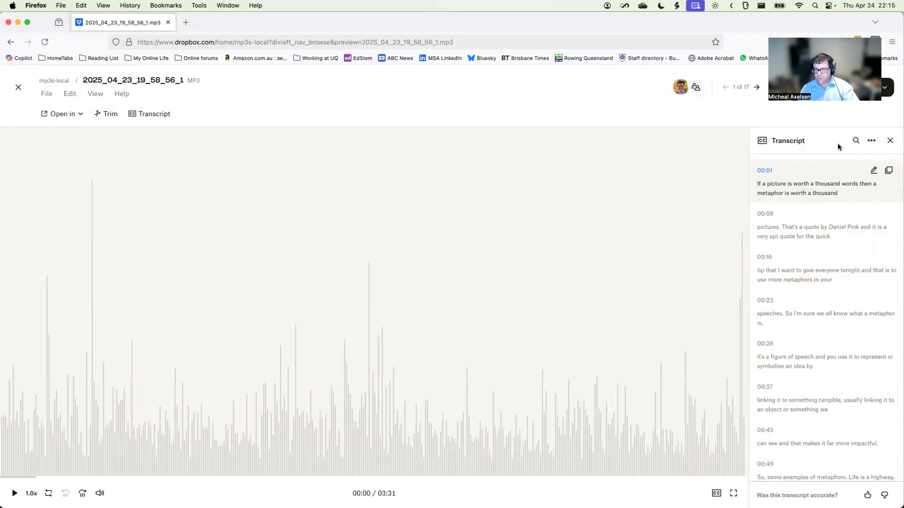
left_click(873, 143)
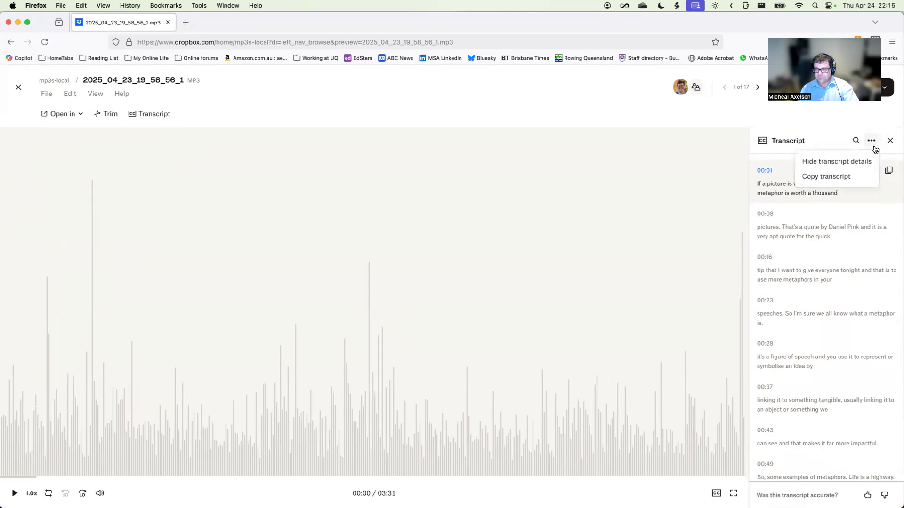
left_click(842, 169)
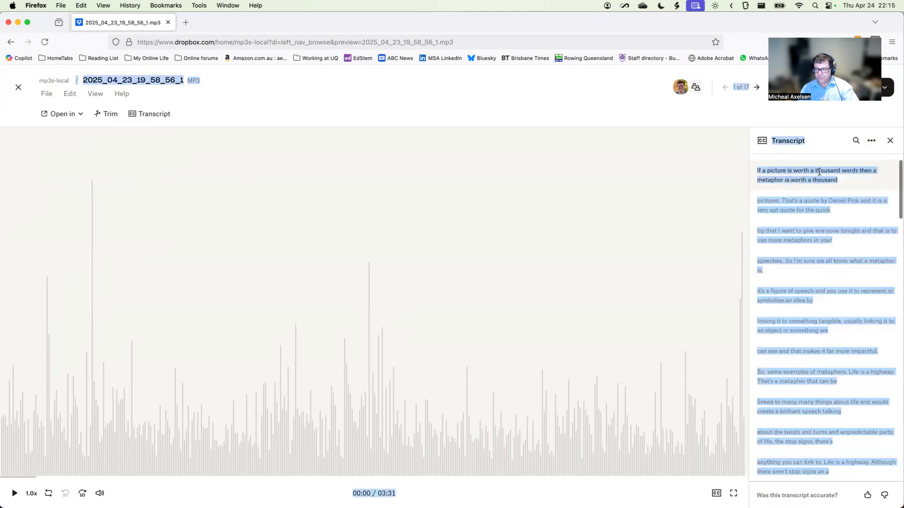
left_click(873, 142)
left_click(871, 176)
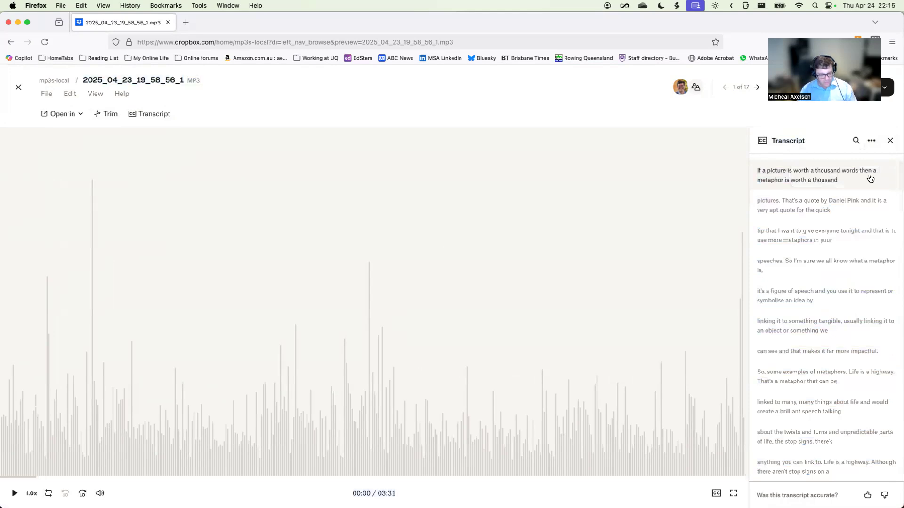
Step: Switch to the Word document and replace all of its text with the copied transcript
key("super+Tab")
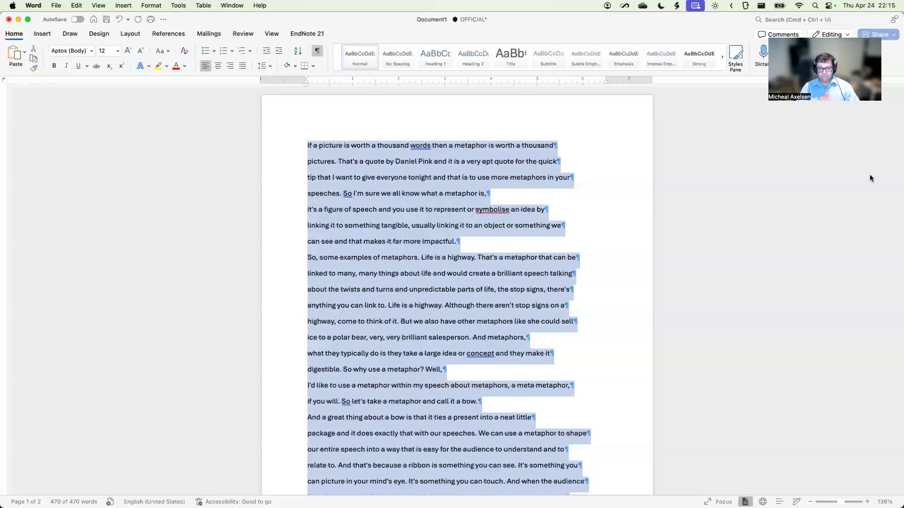
key("BackSpace")
key("super+v")
scroll(870, 174, "down", 10)
scroll(870, 175, "up", 10)
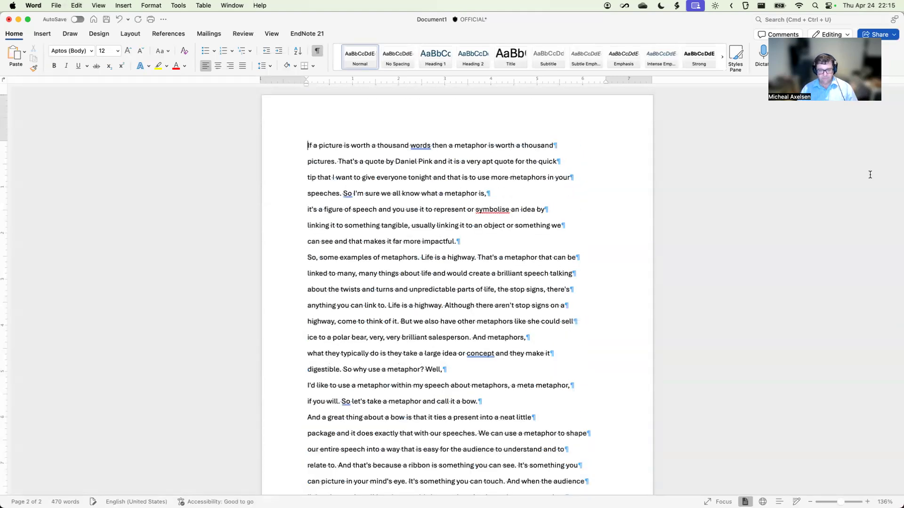
Step: Delete the extra last line below the sentence ending in "a neat little metaphor."
scroll(822, 255, "down", 3)
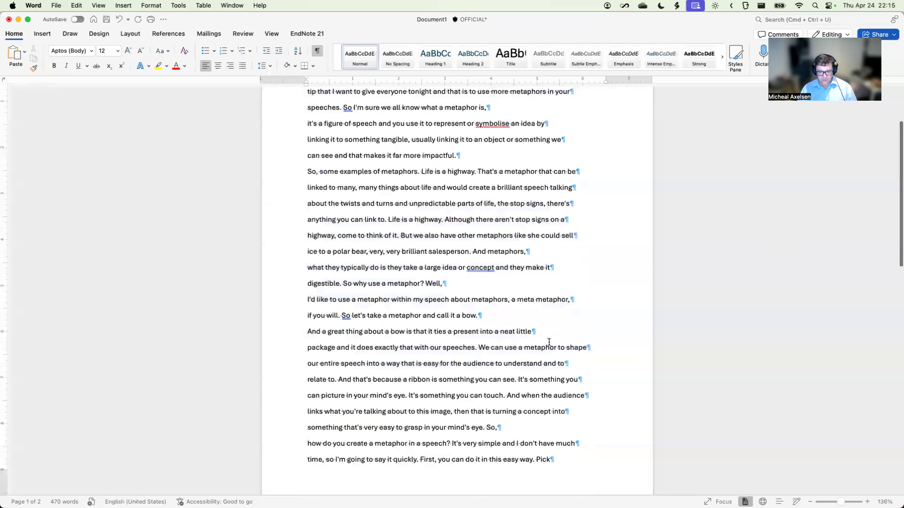
scroll(568, 341, "down", 10)
triple_click(428, 339)
key("BackSpace")
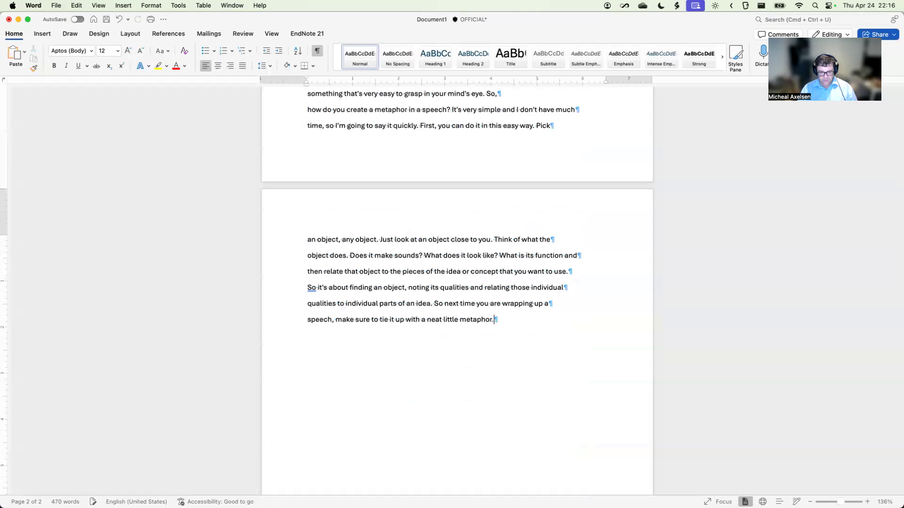
Step: Replace the whole transcript with a Friendly rewrite from Writing Tools, and undo that rewrite
key("super+Home")
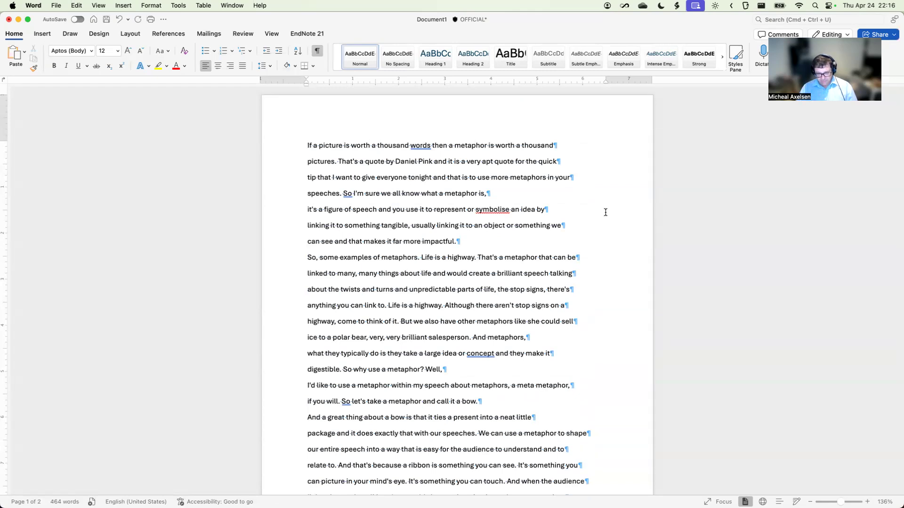
key("super+a")
key("ctrl+super+w")
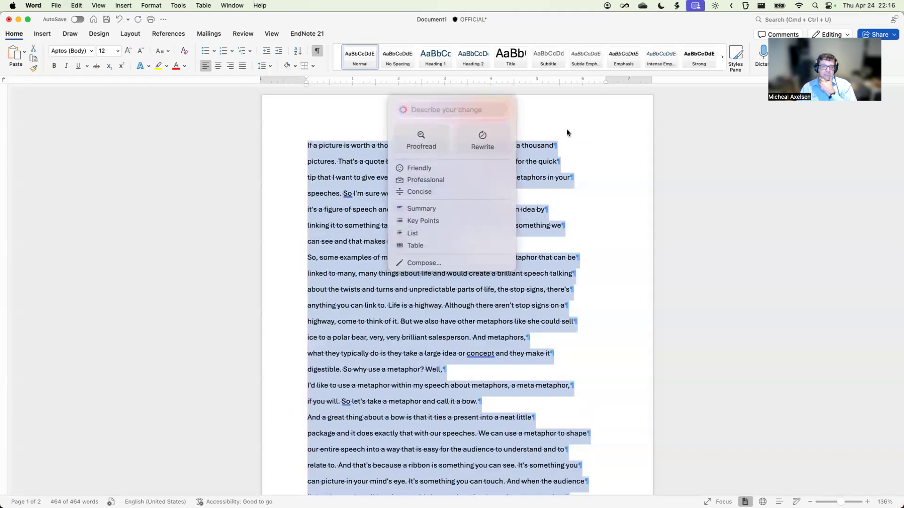
left_click(425, 168)
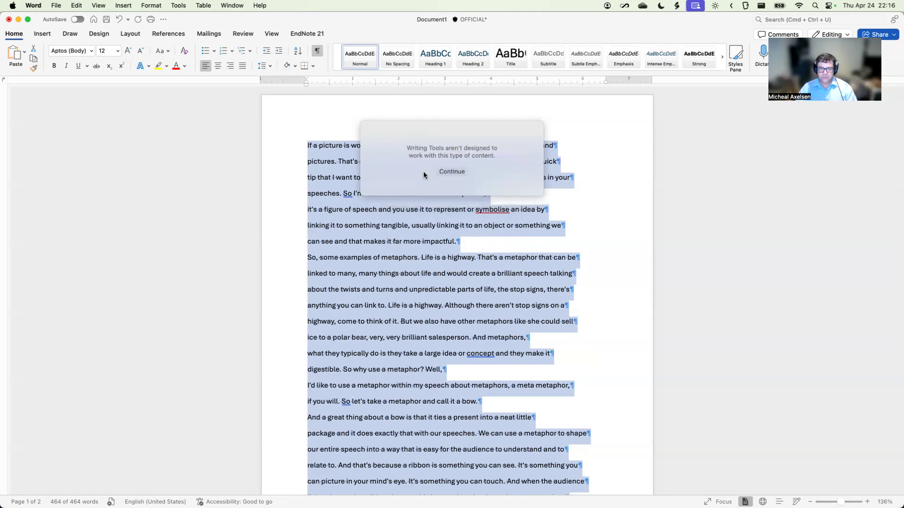
left_click(453, 171)
left_click(394, 298)
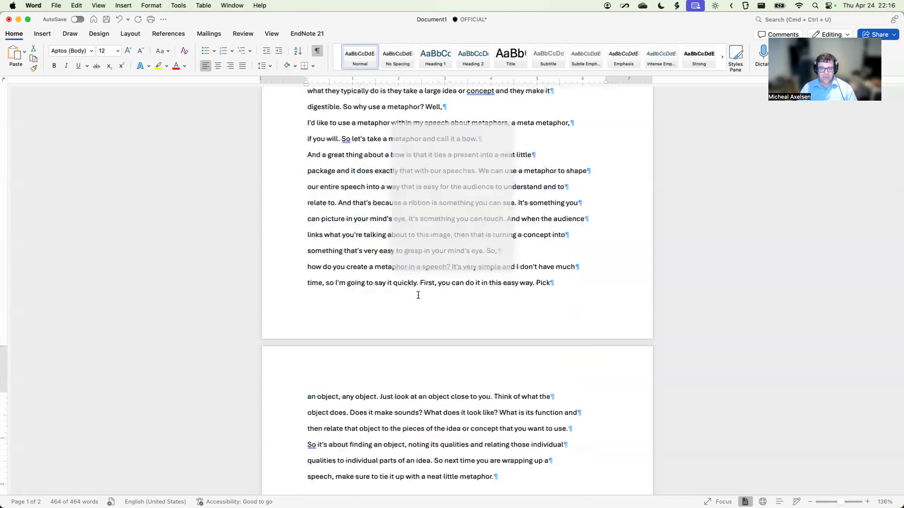
scroll(452, 255, "up", 3)
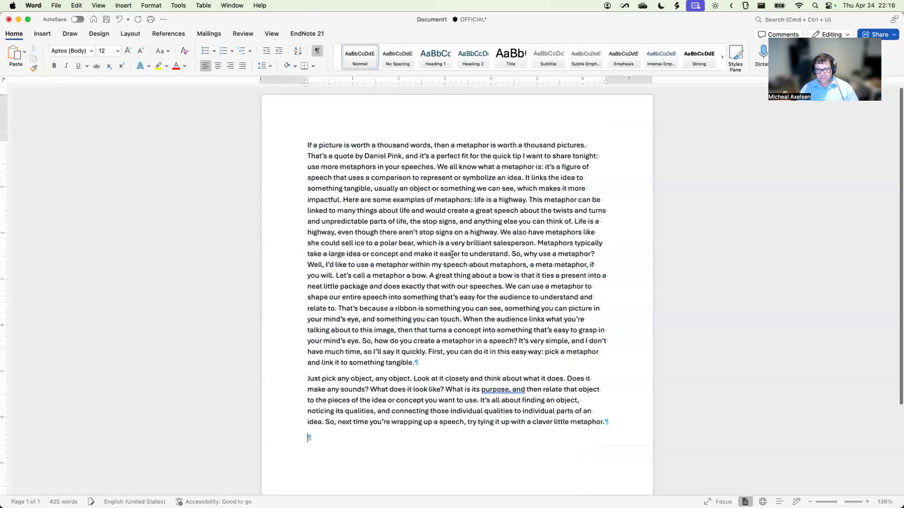
key("super+z")
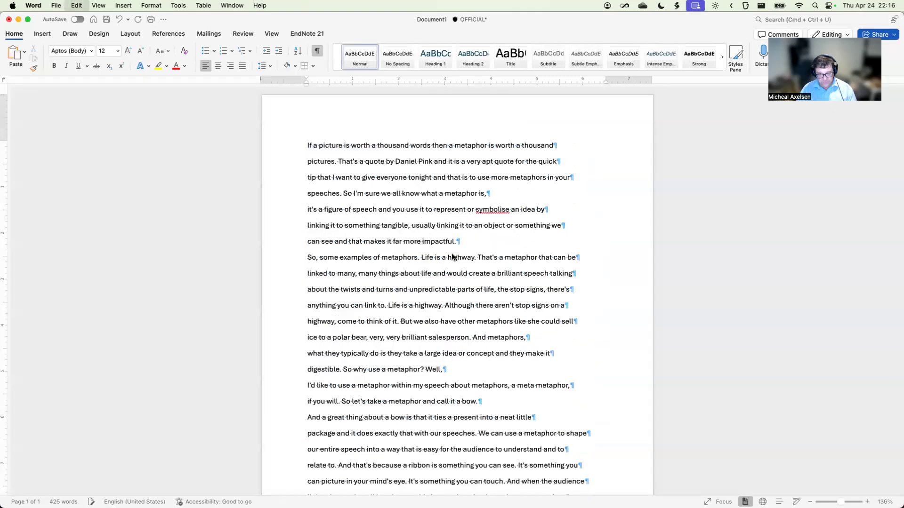
Step: Replace the whole transcript with Key Points generated by Writing Tools, and undo that replacement
key("super+a")
key("ctrl+super+w")
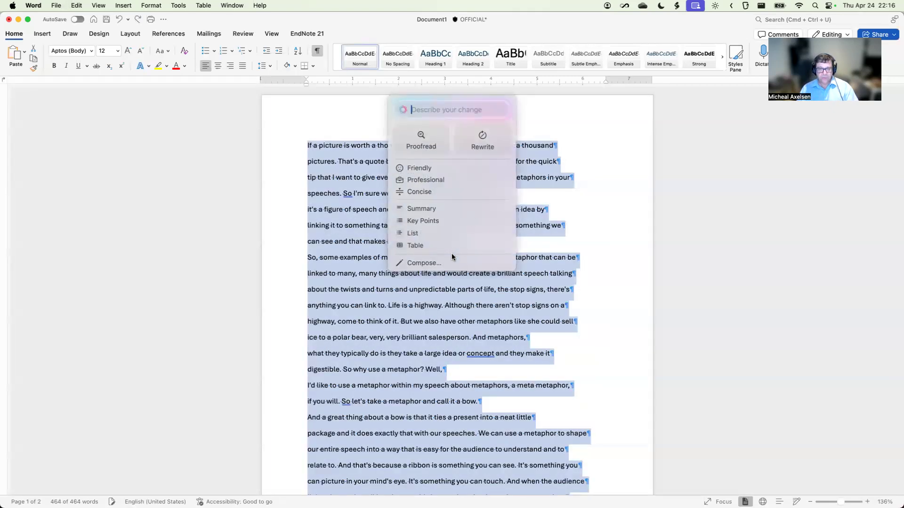
left_click(424, 221)
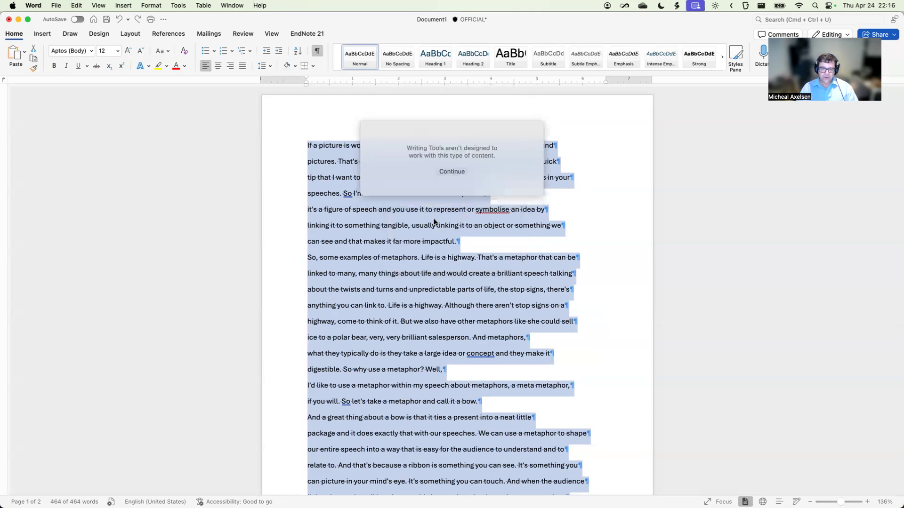
left_click(460, 171)
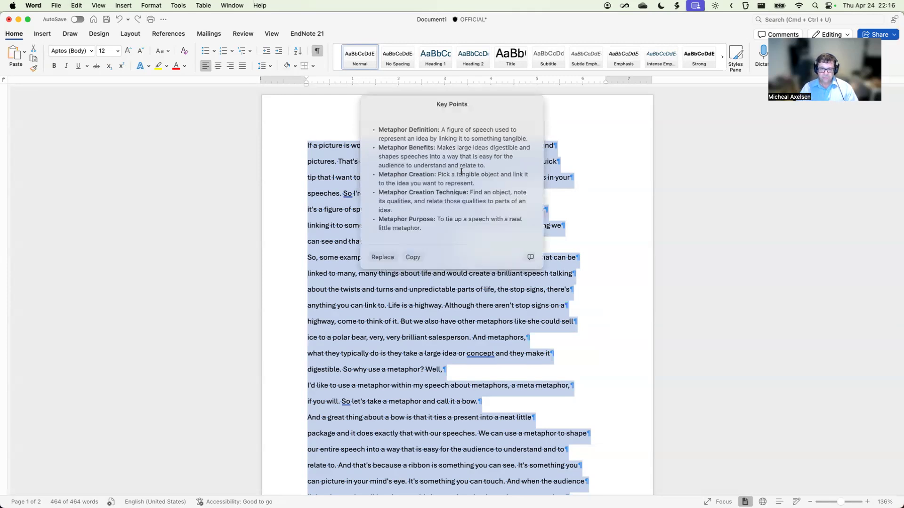
left_click(382, 258)
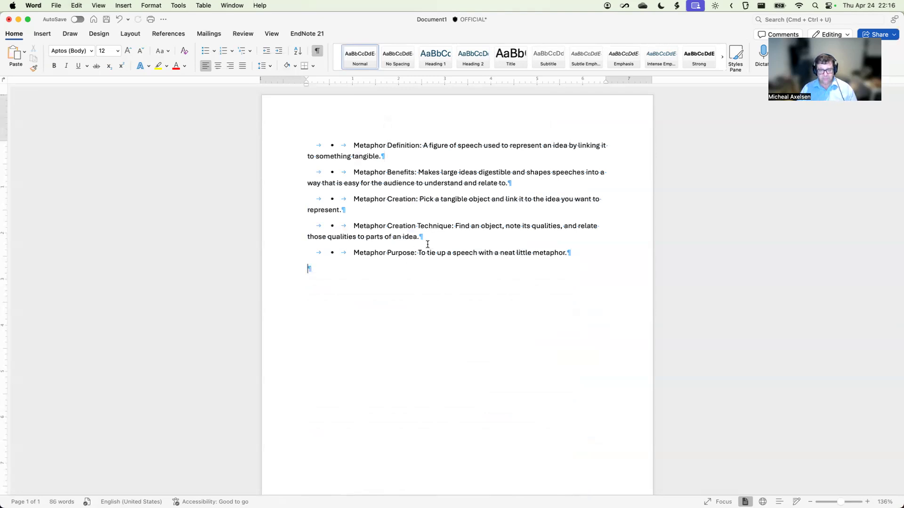
key("super+z")
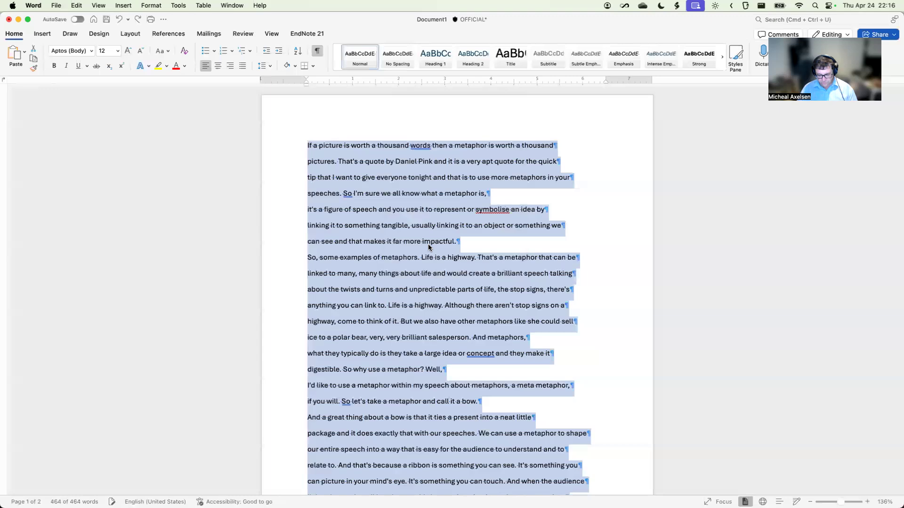
Step: Switch to Copilot in Microsoft Teams and paste the transcript into a new chat, adding two line breaks above it
key("super+Tab")
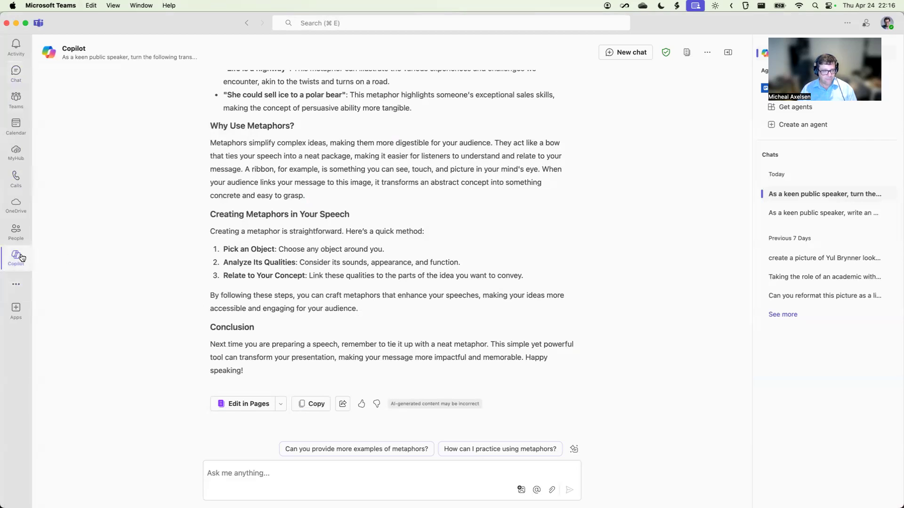
left_click(629, 53)
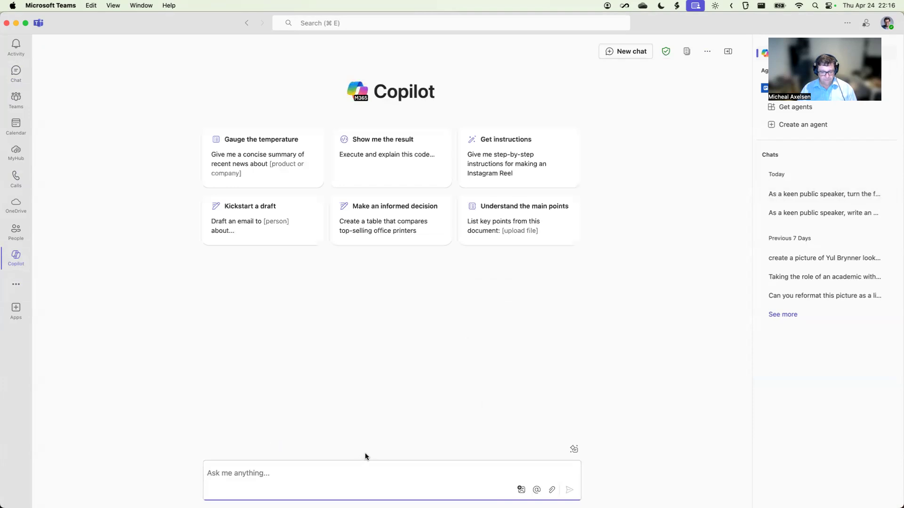
key("super+v")
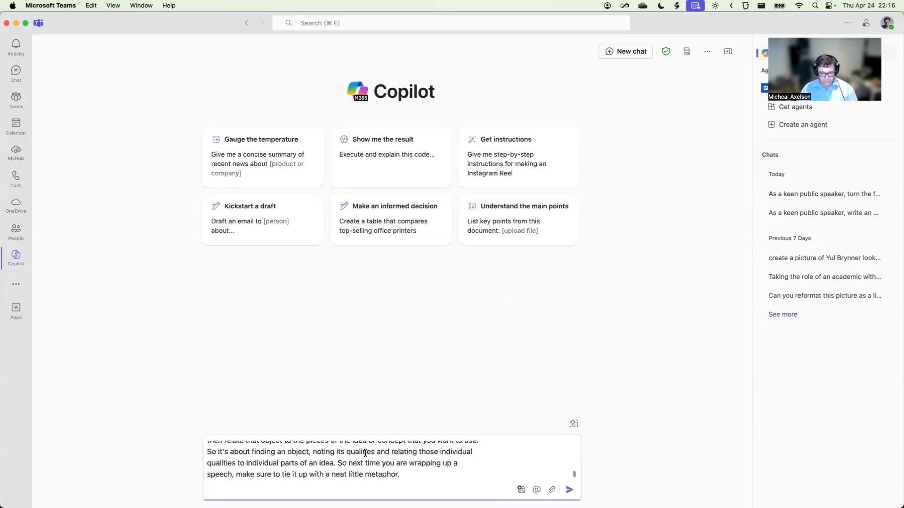
key("super+Up")
key("shift+Return")
key("shift+Return")
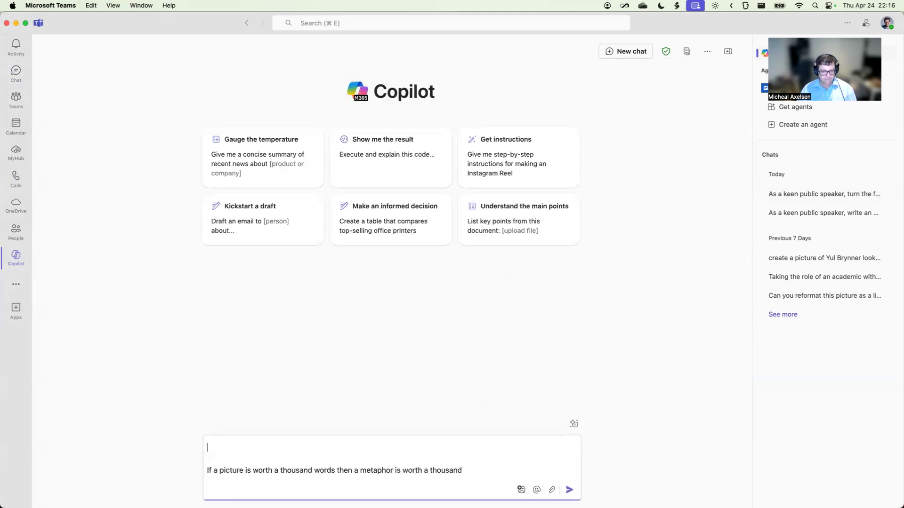
Step: Begin the prompt above the transcript with "As a keen public speaker, write a professional article that would appeal to"
mouse_move(354, 507)
type("As a keen public spea")
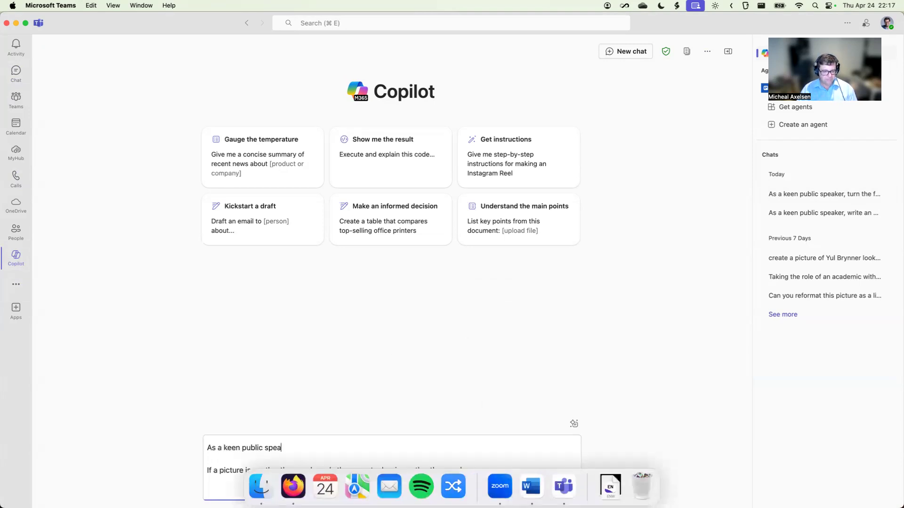
type("ker, write an article")
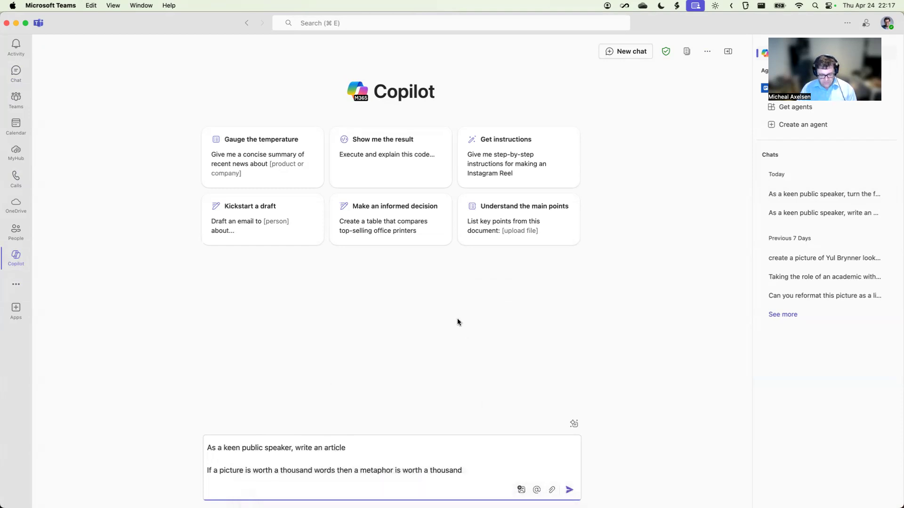
key("alt+BackSpace")
type("prof")
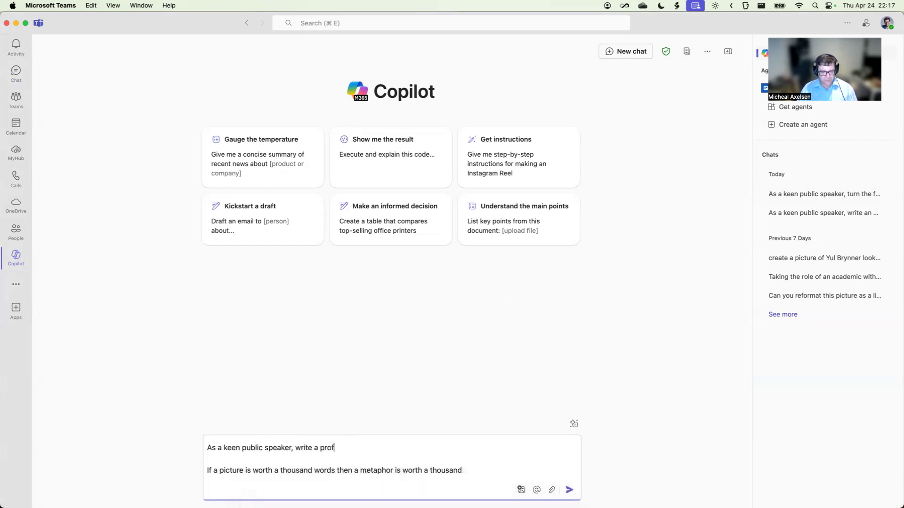
type("essionakl ar")
type("rtic")
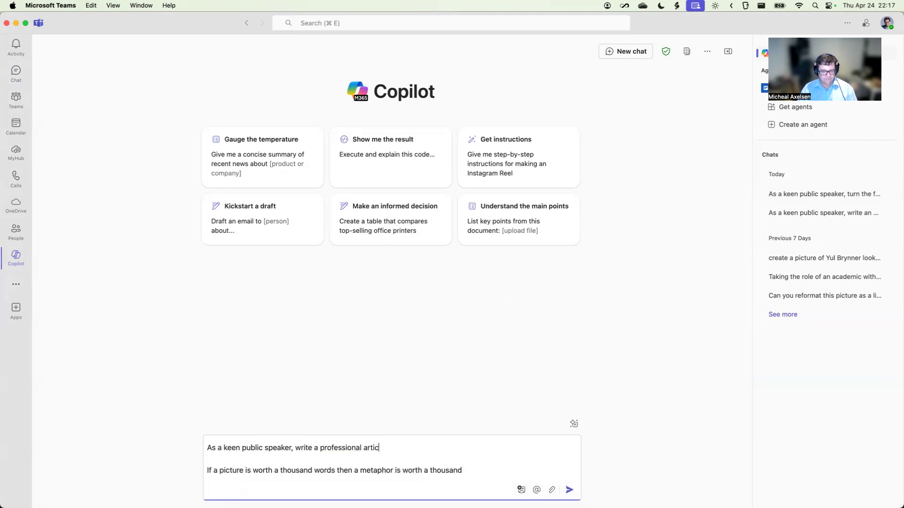
type("le that would appeal to ")
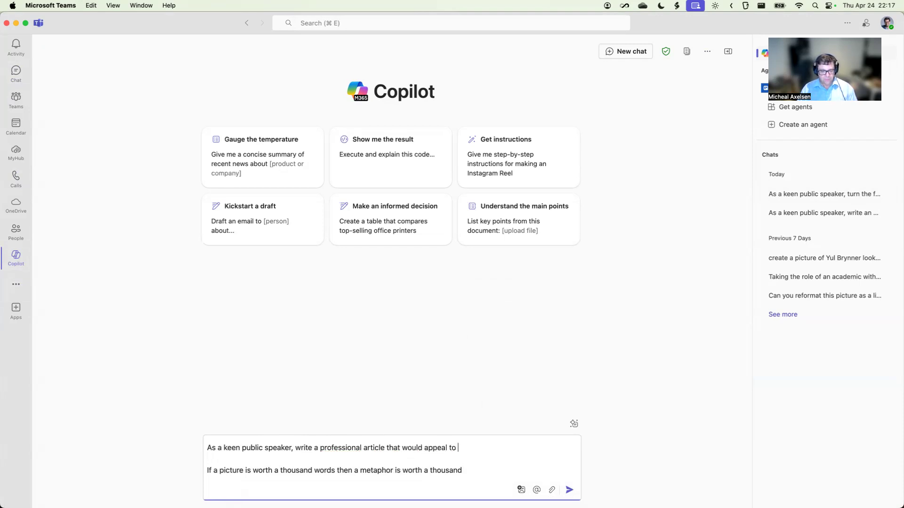
Step: Complete the prompt with "potential professional members of a public speaking club on the topic of "Using a Metaphor to Structure a Speech":" and send it
type("professi")
key("alt+BackSpace")
type("potential ")
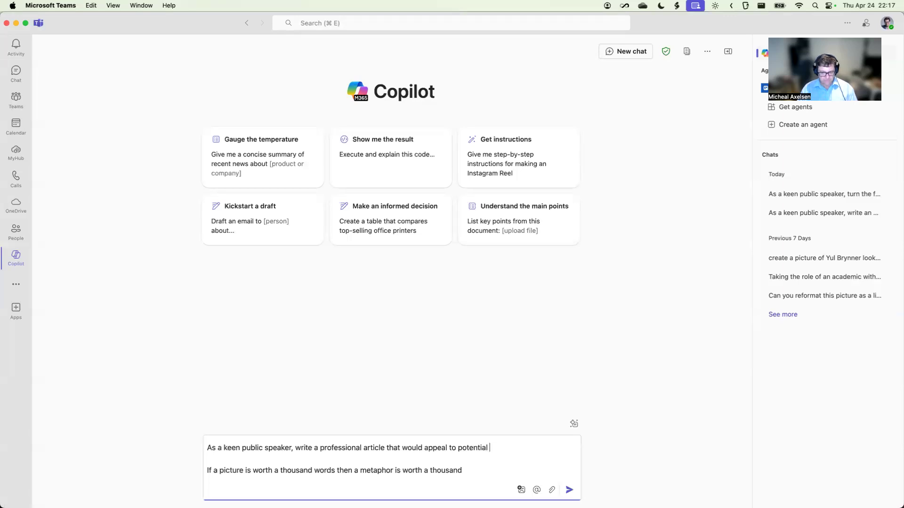
type("professional members ")
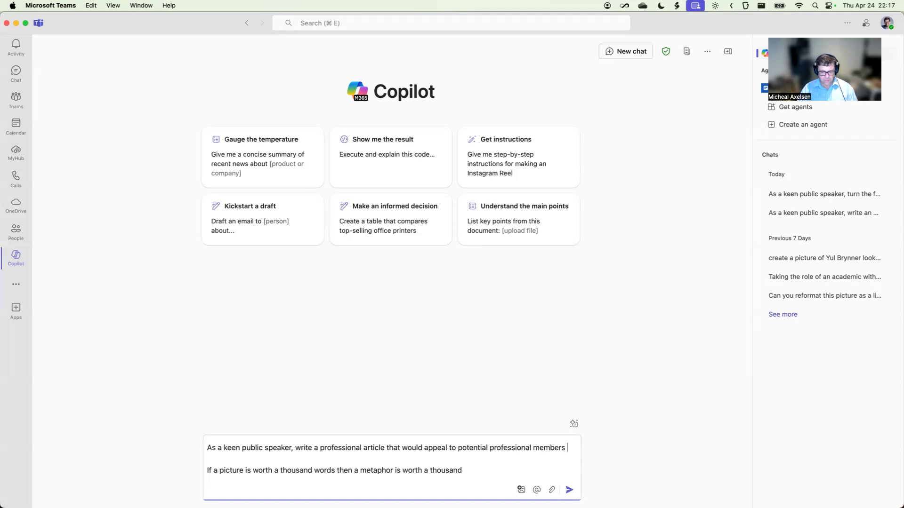
type("of a public speaking club")
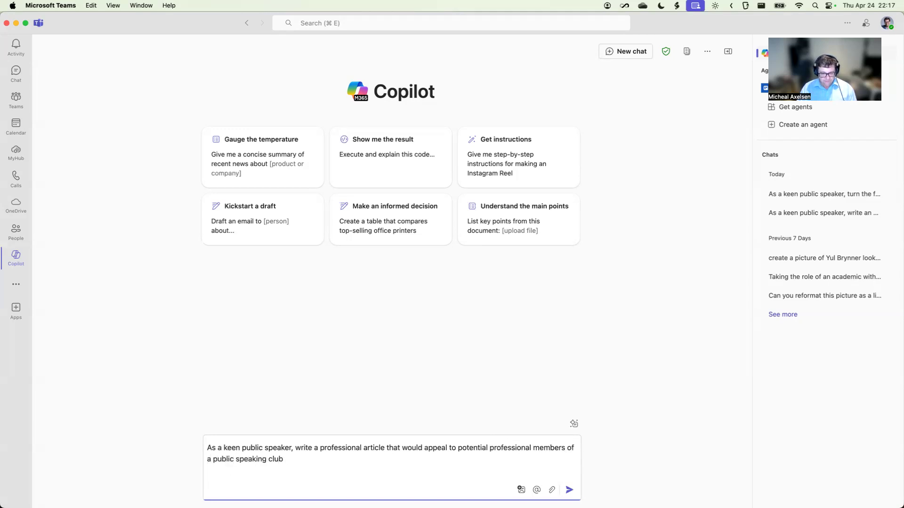
type(" on the topic of \"Using a Meta")
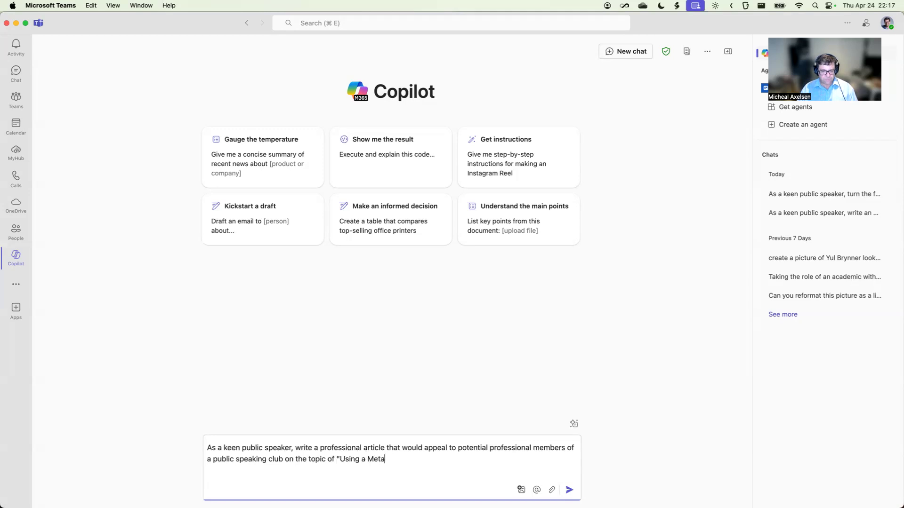
type("phor to Structure a Speech\":")
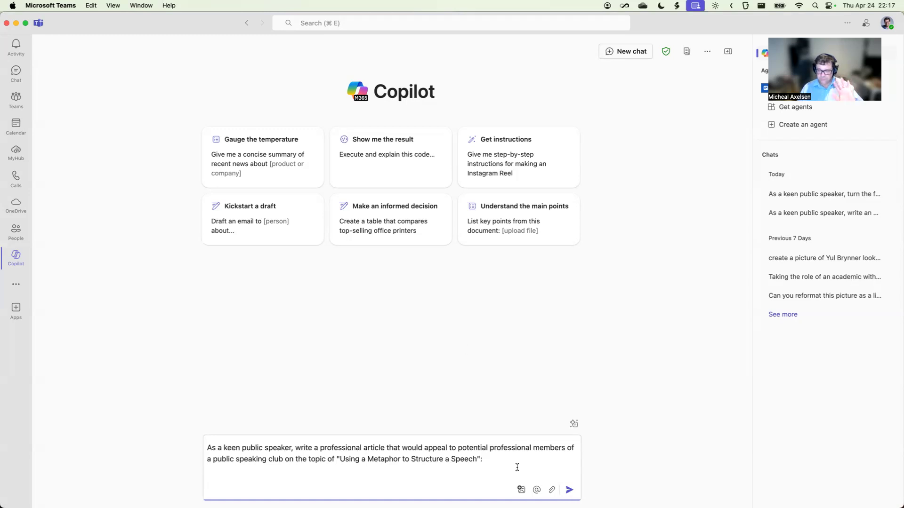
left_click(569, 490)
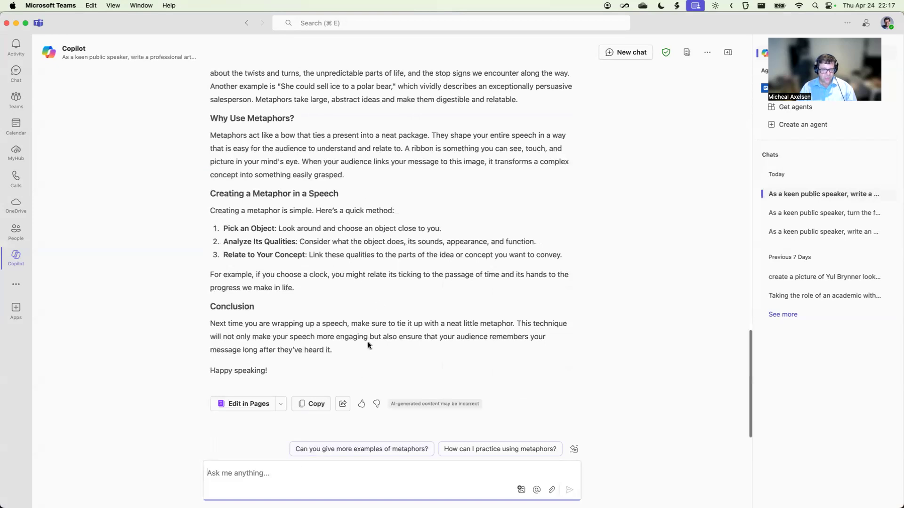
Step: Look over the generated article and send Copilot the follow-up "Rewrite the article to be a little more friendly, and add a Brisbane twist to the article."
scroll(383, 297, "up", 10)
scroll(384, 307, "down", 8)
scroll(387, 311, "up", 5)
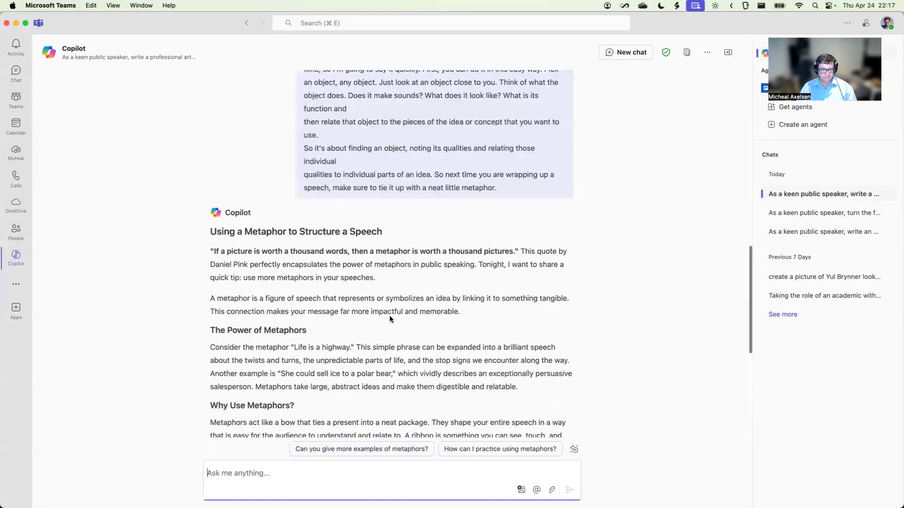
scroll(389, 316, "down", 10)
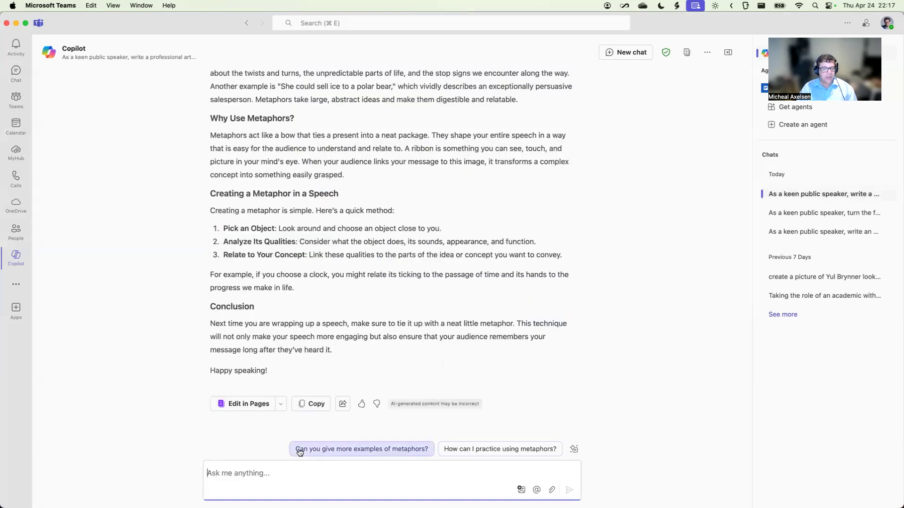
type("Rewrite the article ")
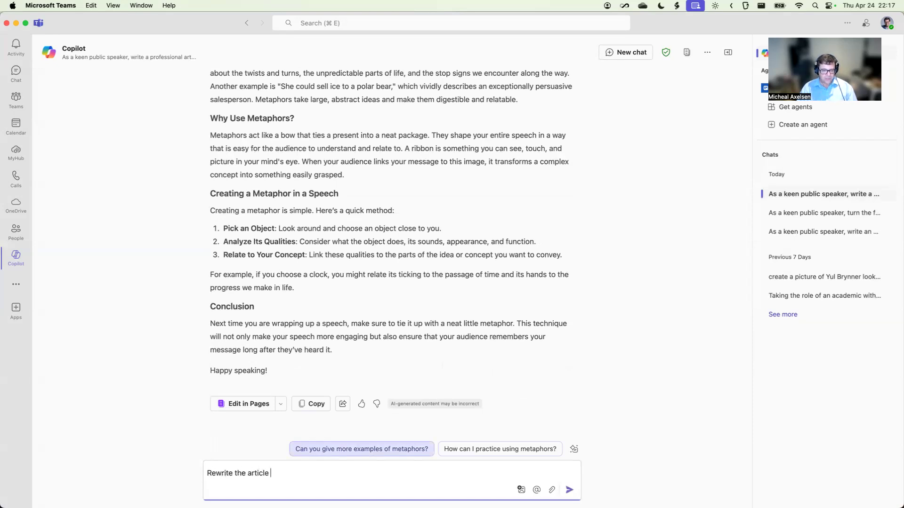
type("to be a little more friendly, an")
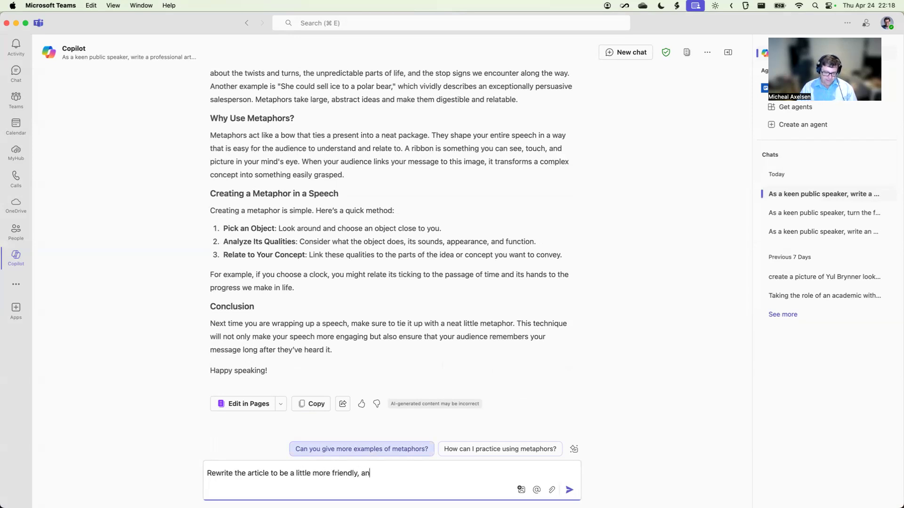
type("d h")
key("BackSpace")
type("add a ")
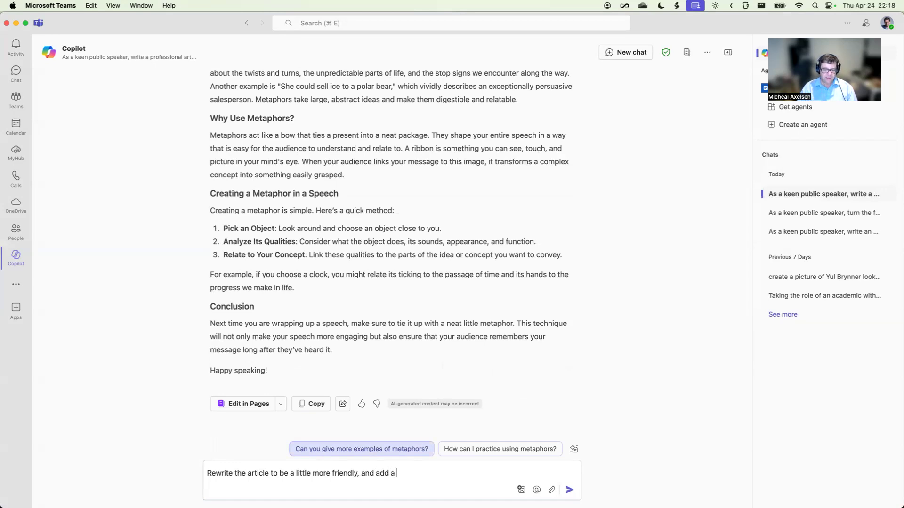
type("Brisbane twist to the discuss")
key("BackSpace")
key("BackSpace")
key("BackSpace")
key("BackSpace")
key("BackSpace")
key("BackSpace")
key("BackSpace")
type("article.")
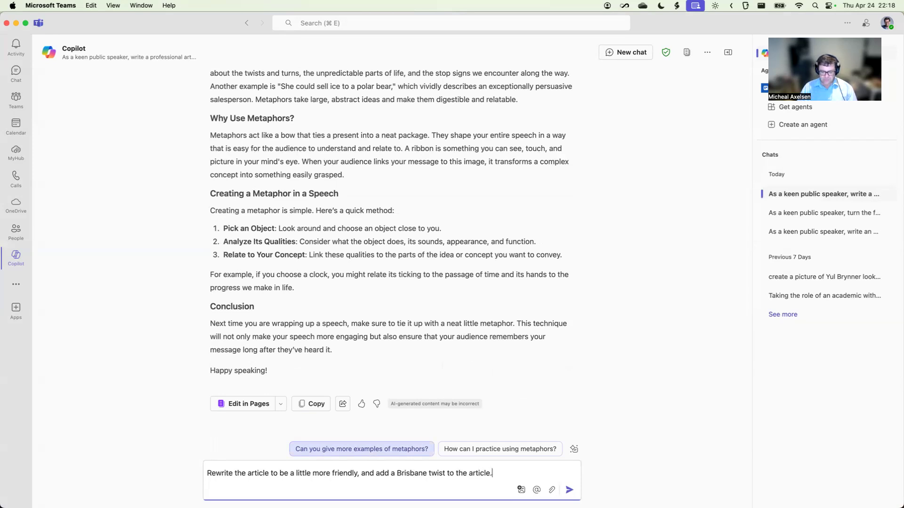
key("Return")
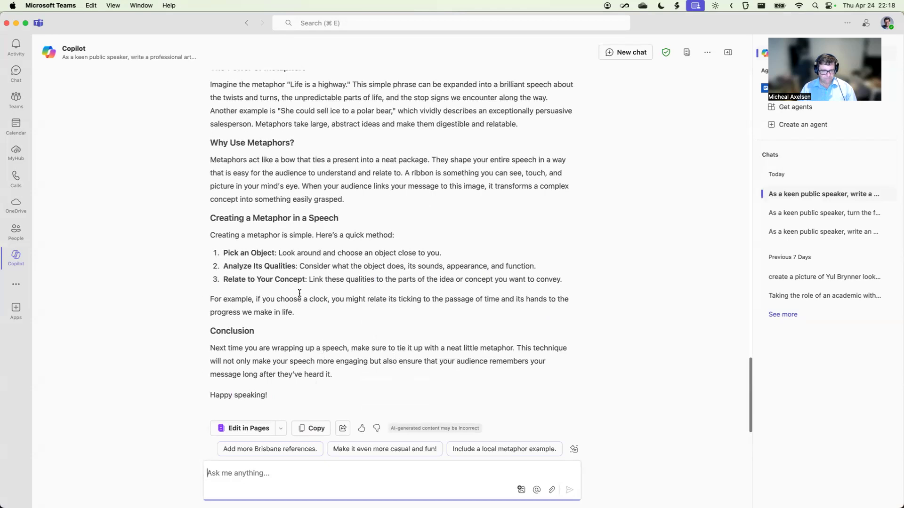
Step: Review the rewritten article from its introduction to its conclusion and copy the whole response
left_click_drag(222, 309, 385, 325)
left_click(338, 314)
scroll(341, 251, "up", 3)
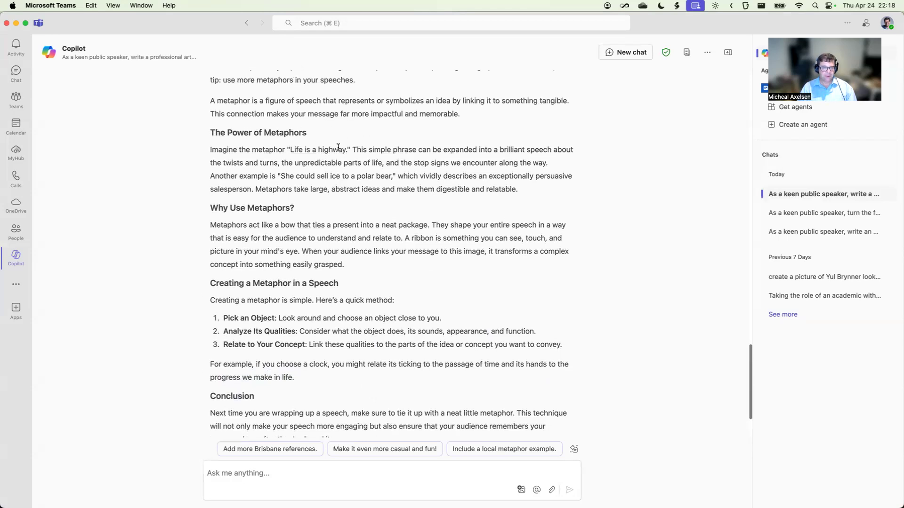
scroll(329, 138, "up", 2)
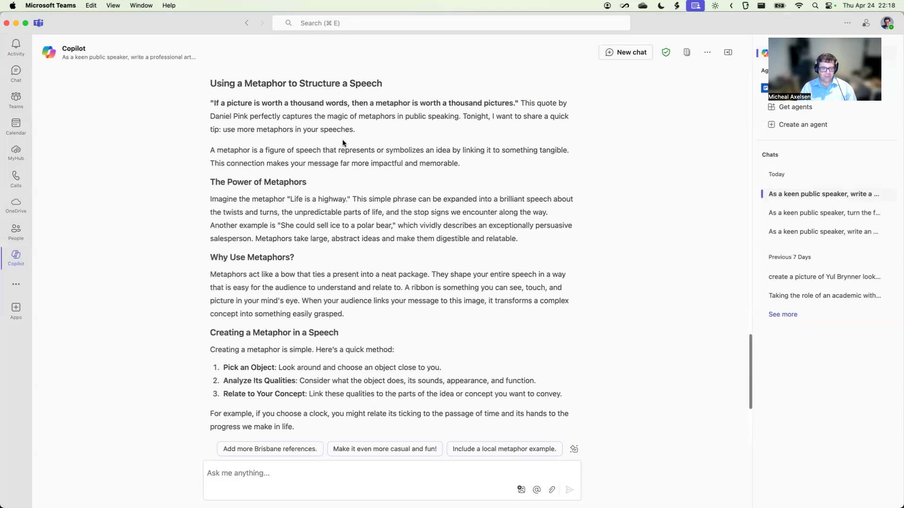
scroll(342, 143, "down", 6)
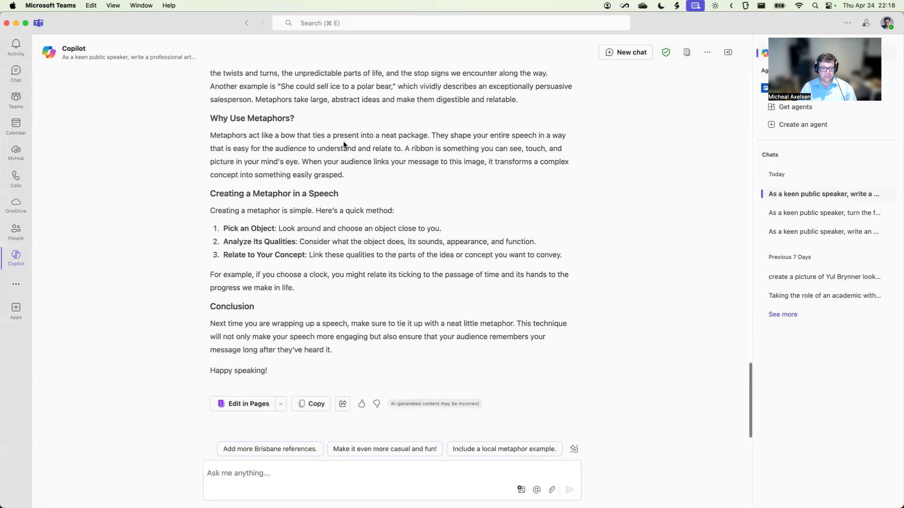
left_click(321, 407)
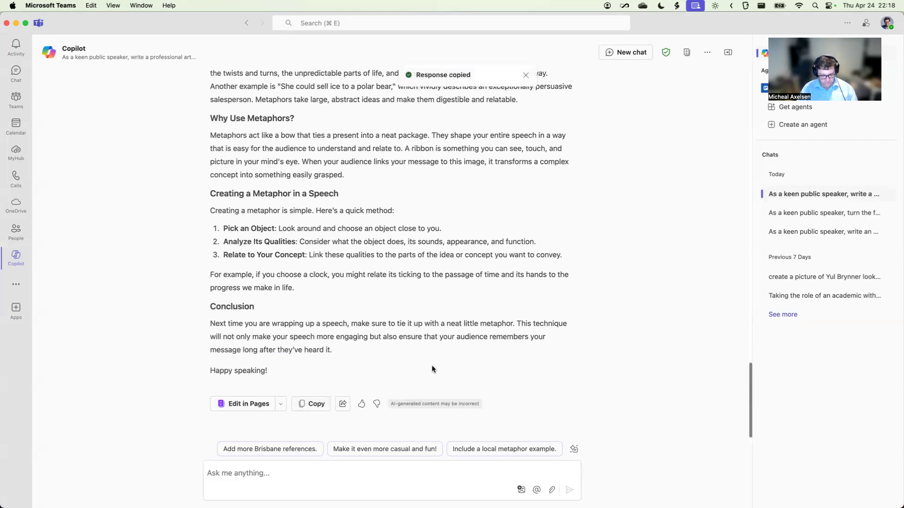
Step: Switch to Firefox, open linkedin.com in a new tab and start writing a new article
key("super+Tab")
key("super+t")
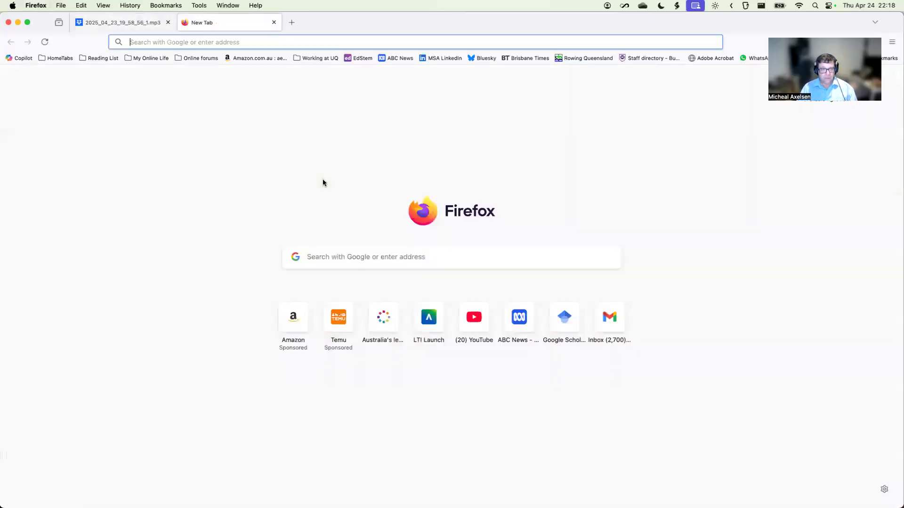
type("linkedin.com/")
key("Return")
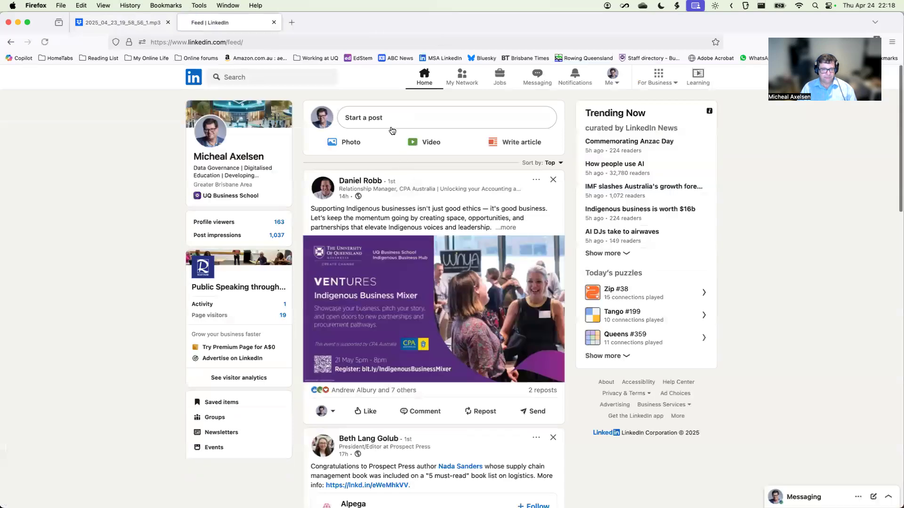
left_click(524, 143)
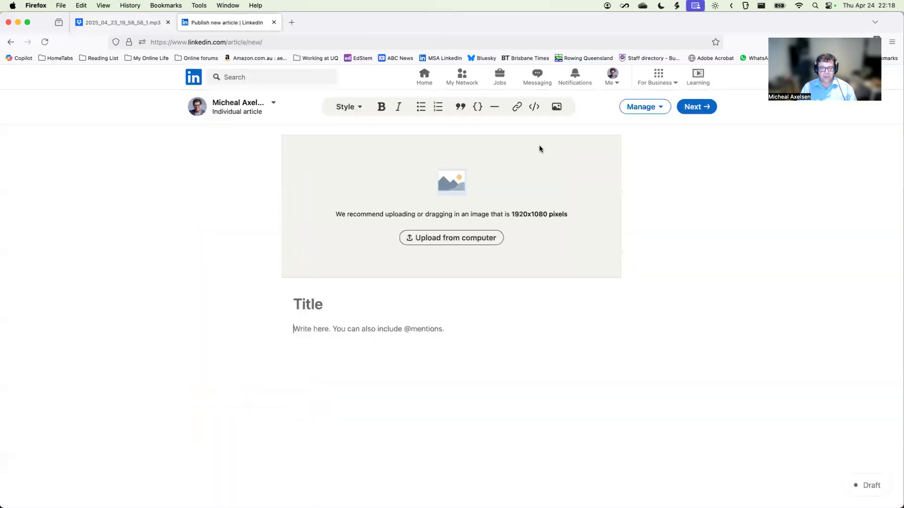
Step: Paste the copied Copilot response into the body of the LinkedIn article
key("super+v")
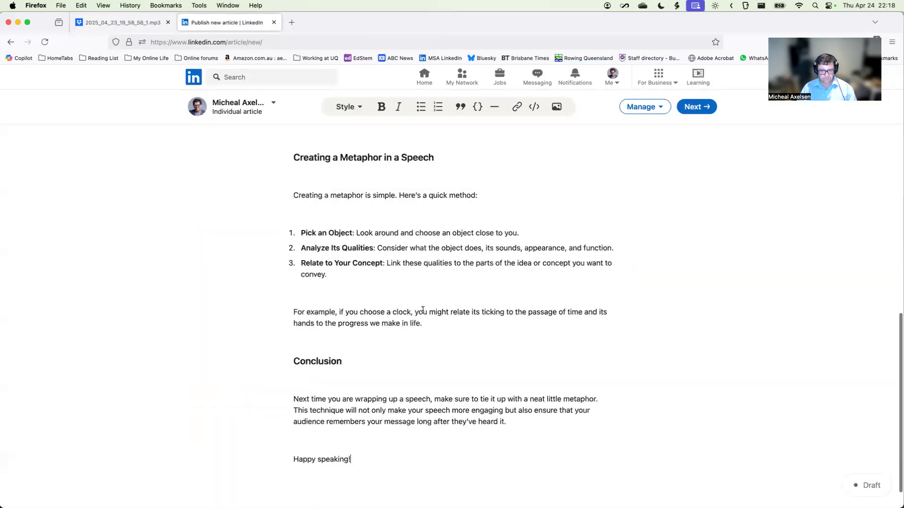
scroll(419, 315, "up", 7)
scroll(406, 302, "up", 5)
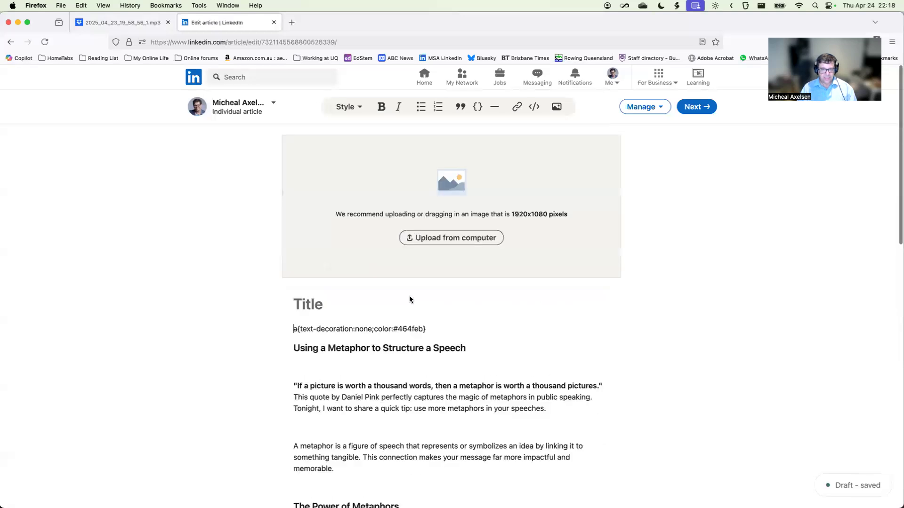
Step: Title the article "Metaphors as a Structure for your Speech", correcting typos and word spacing
scroll(406, 308, "down", 2)
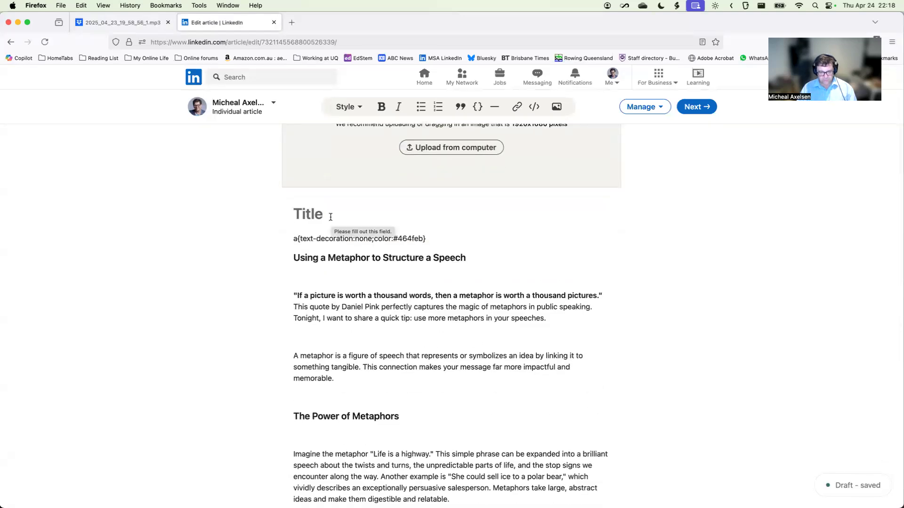
type("M")
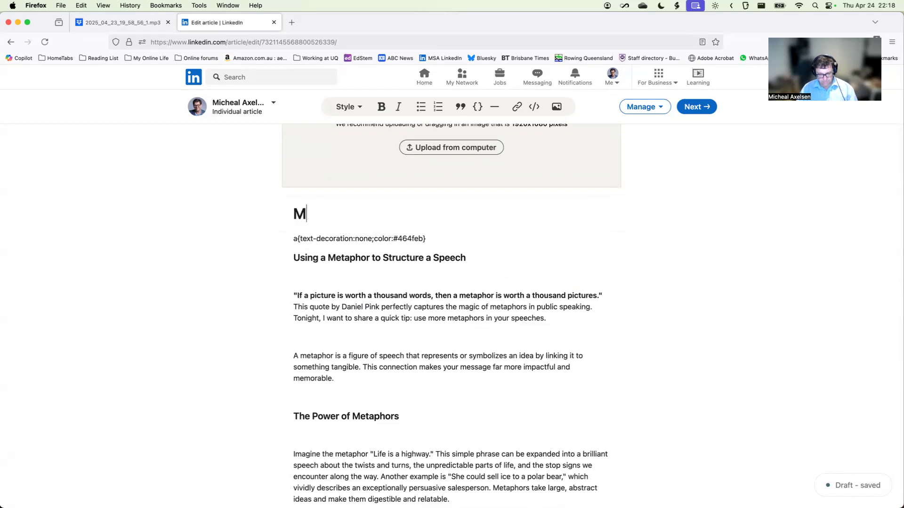
key("BackSpace")
type("Metap")
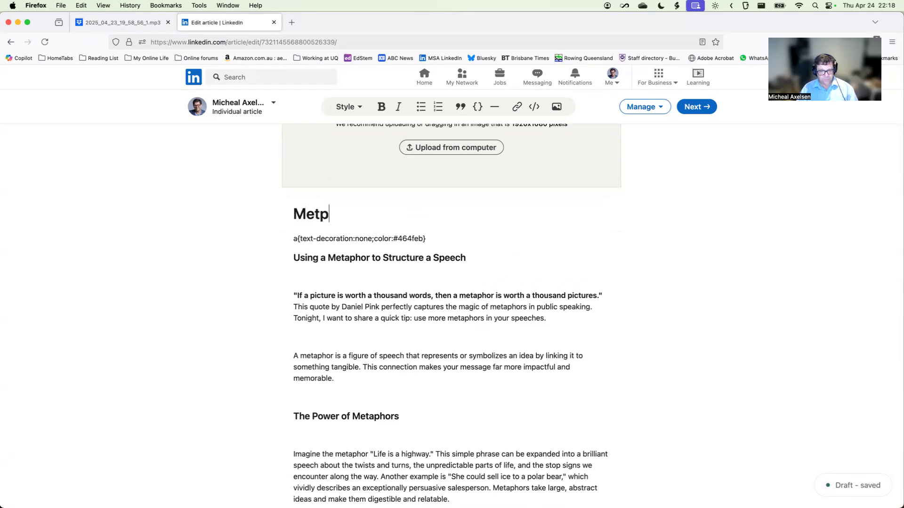
key("BackSpace")
type("apoh")
key("BackSpace")
key("BackSpace")
type("hors ")
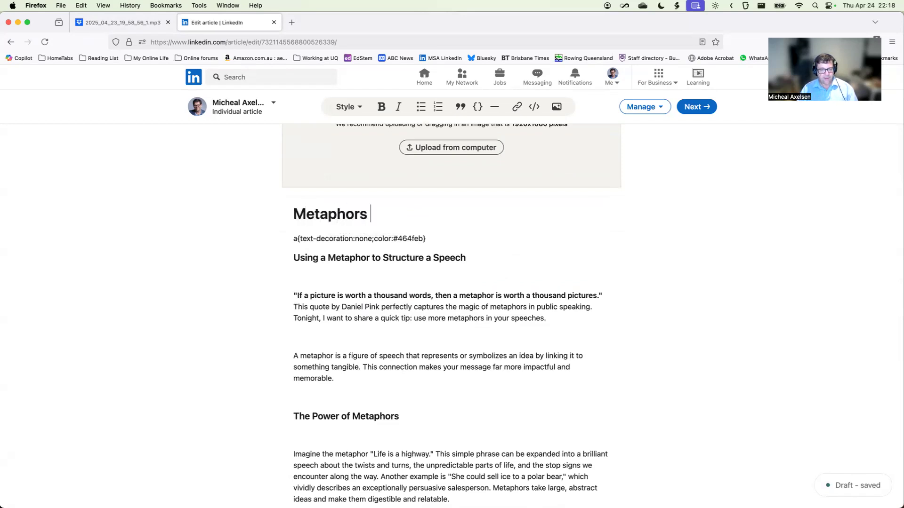
type("as  aStructure for your Spee h")
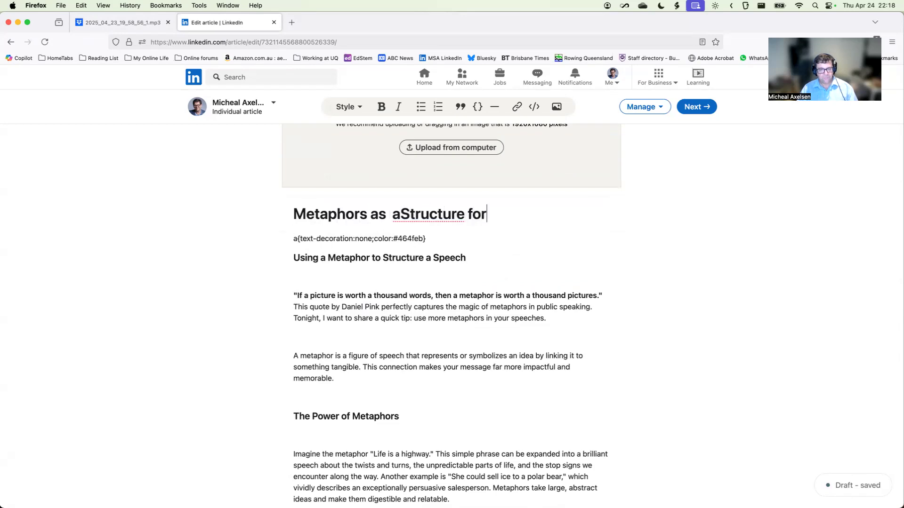
key("BackSpace")
key("BackSpace")
type("ch")
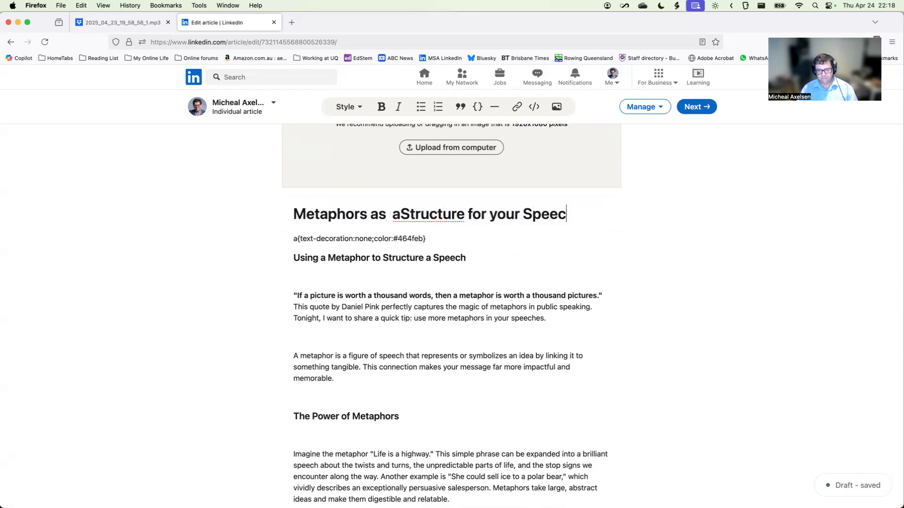
key("alt+Left")
key("alt+Left")
key("alt+Left")
key("alt+Left")
key("alt+Left")
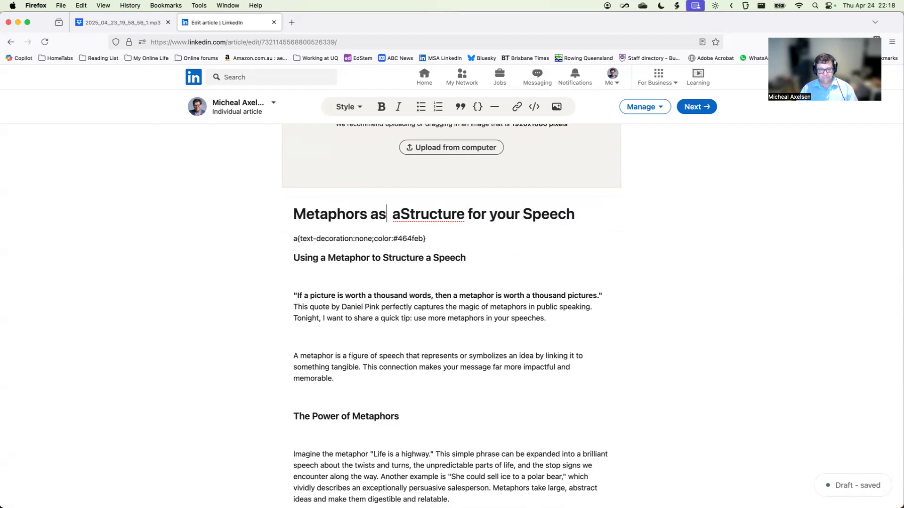
key("BackSpace")
key("Right")
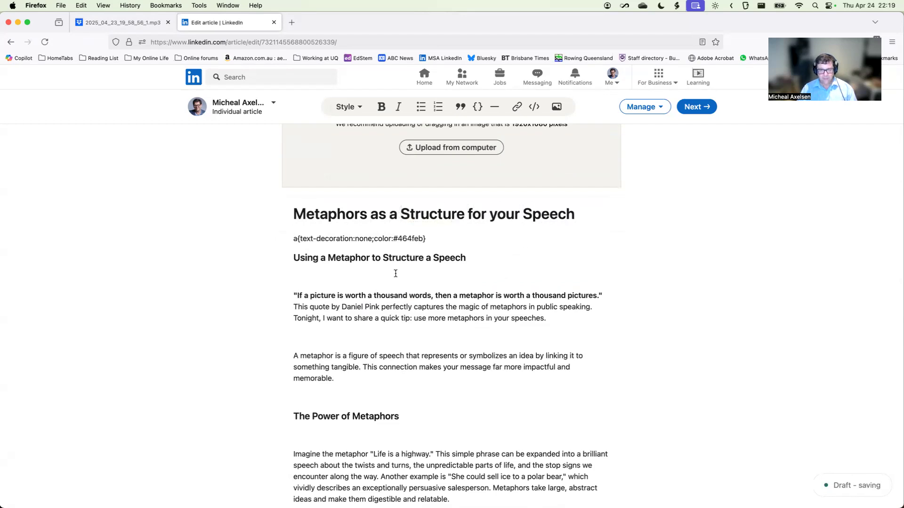
Step: Add the desktop photo IMG_20250423_194753_HDR.jpg as the article's cover image
scroll(396, 269, "up", 3)
key("ctrl+Right")
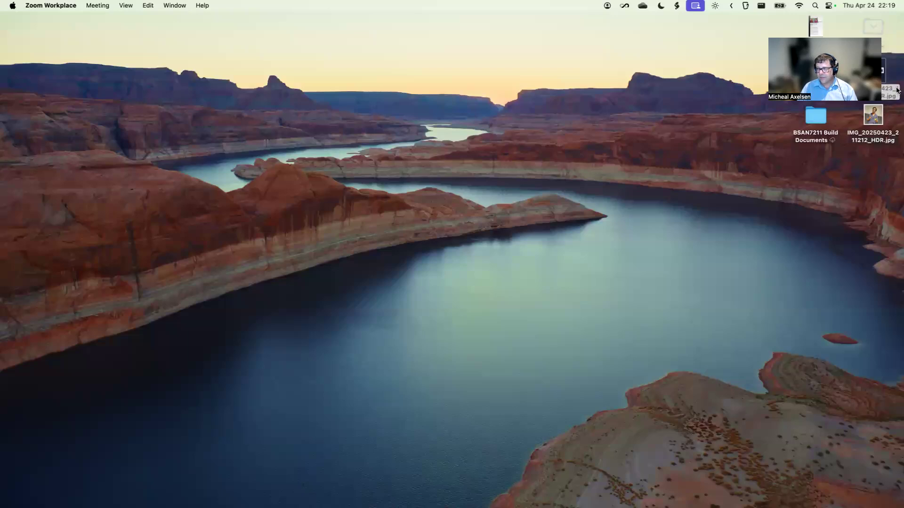
key("ctrl+Up")
left_click_drag(839, 291, 439, 241)
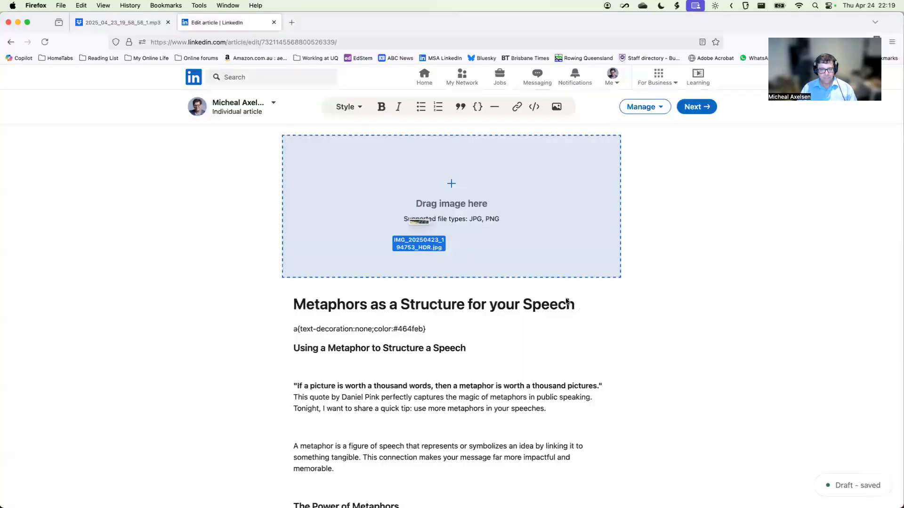
left_click(691, 439)
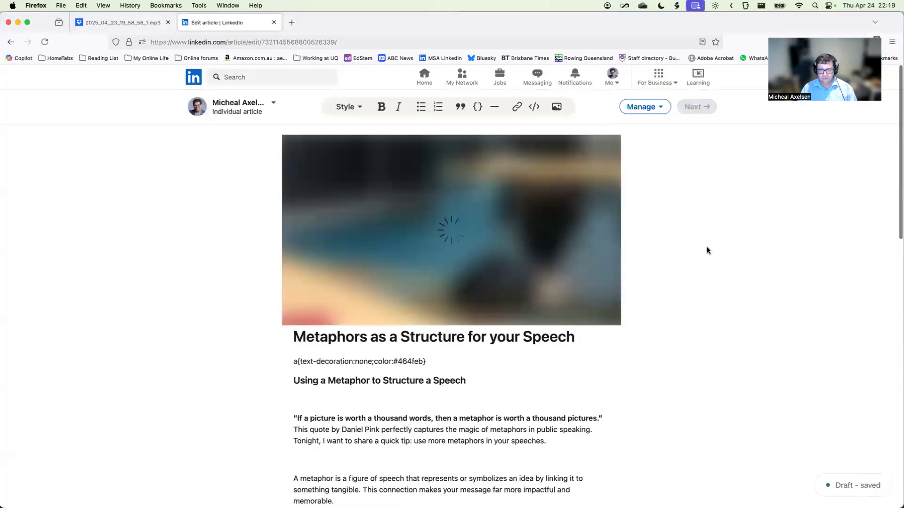
Step: Preview the draft article and examine its title, introduction and formatting
left_click(659, 108)
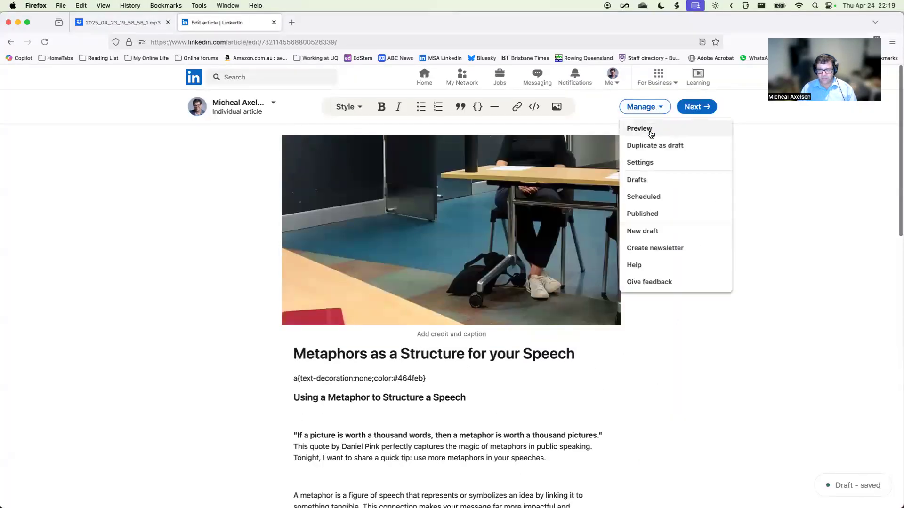
left_click(639, 125)
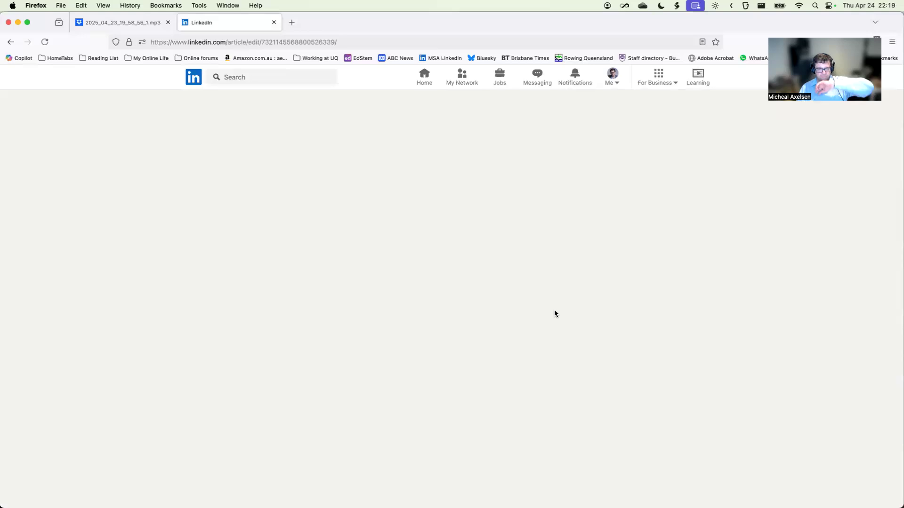
scroll(480, 367, "down", 3)
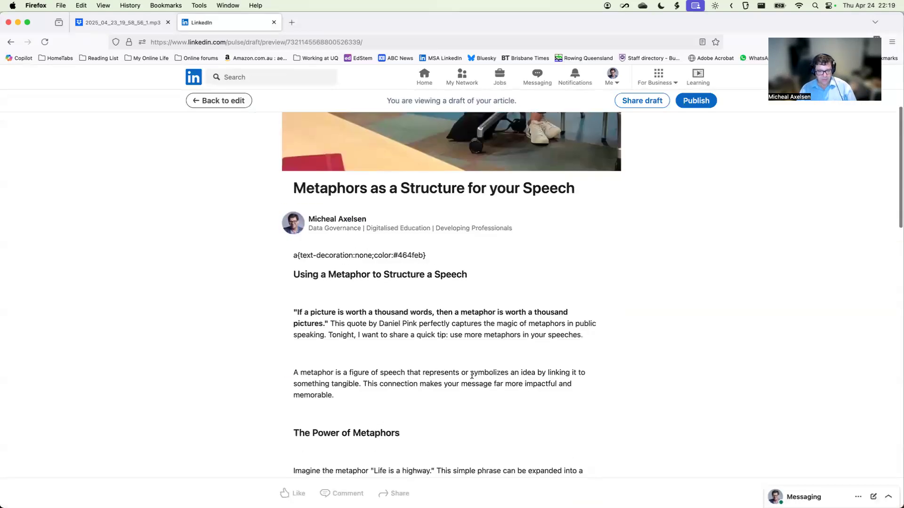